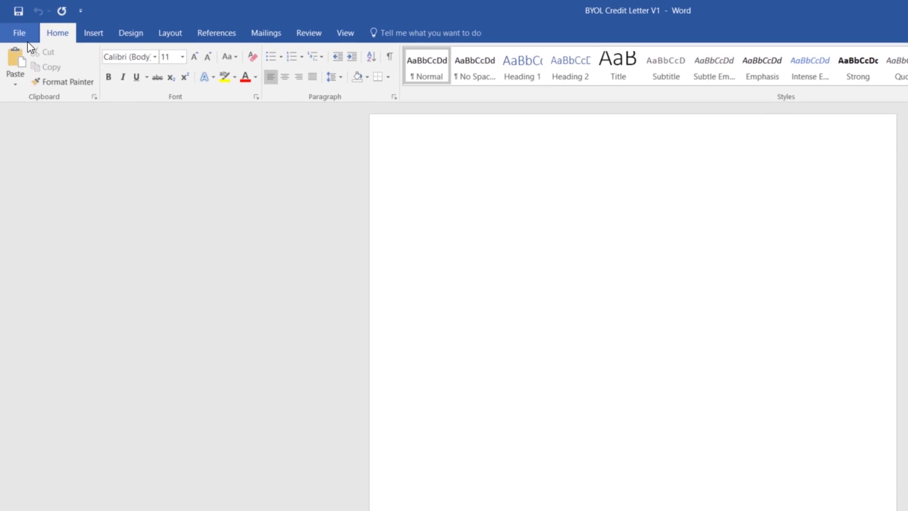
Open the Letterhead Text document from Desktop > Word Exercise Files via File > Open > Browse
{"action": "left_click", "coordinate": [28, 42]}
{"action": "left_click", "coordinate": [33, 109]}
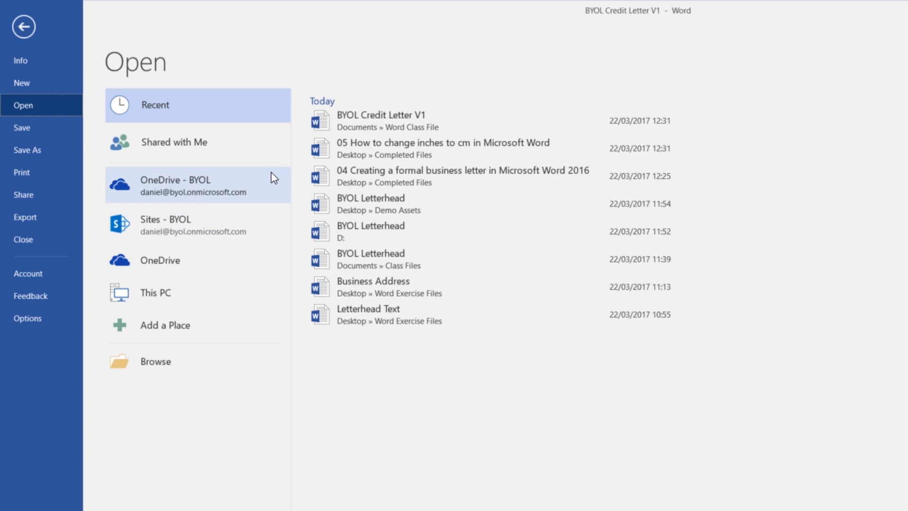
{"action": "left_click", "coordinate": [172, 363]}
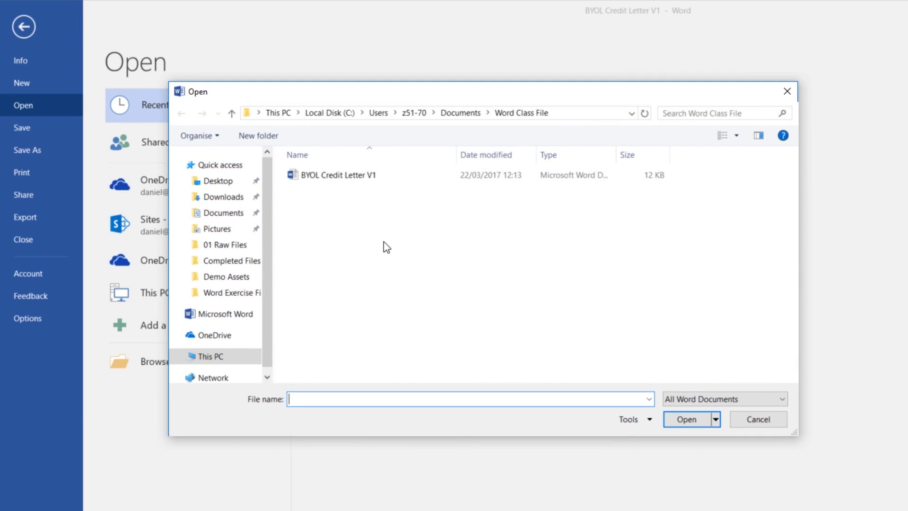
{"action": "left_click", "coordinate": [221, 184]}
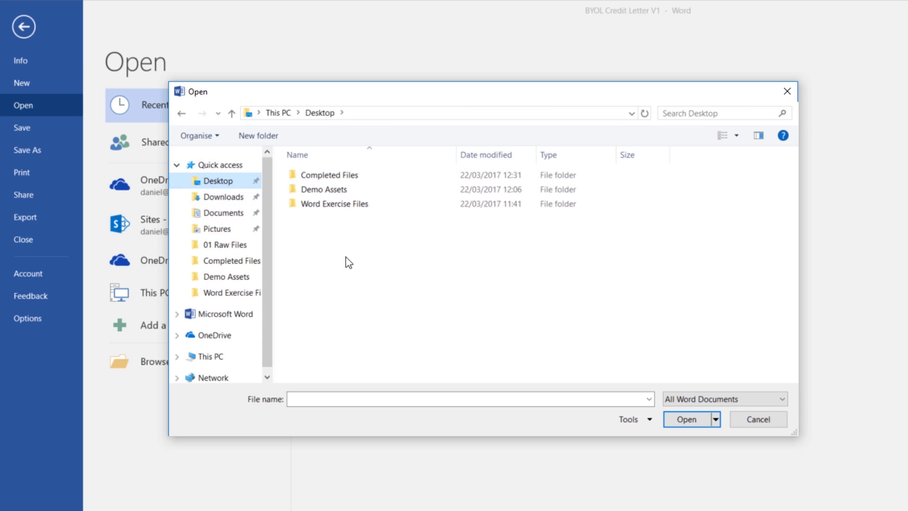
{"action": "double_click", "coordinate": [323, 207]}
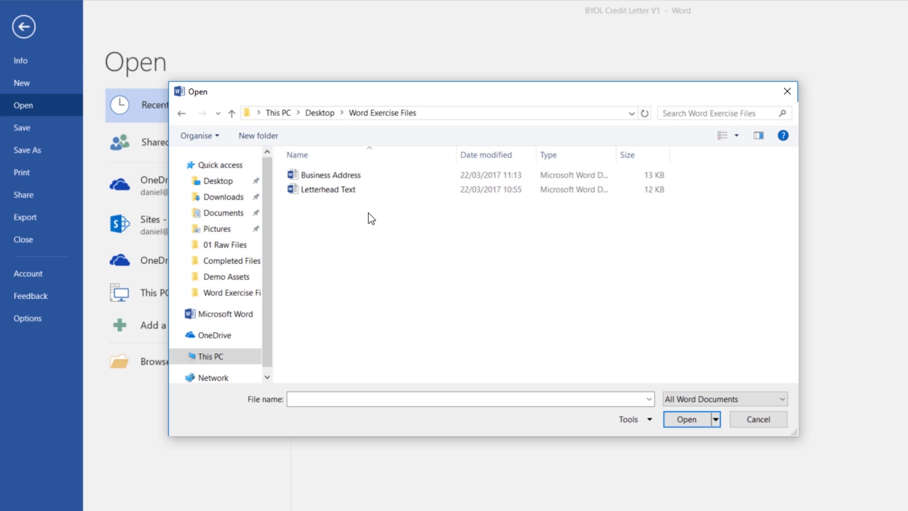
{"action": "left_click", "coordinate": [330, 190]}
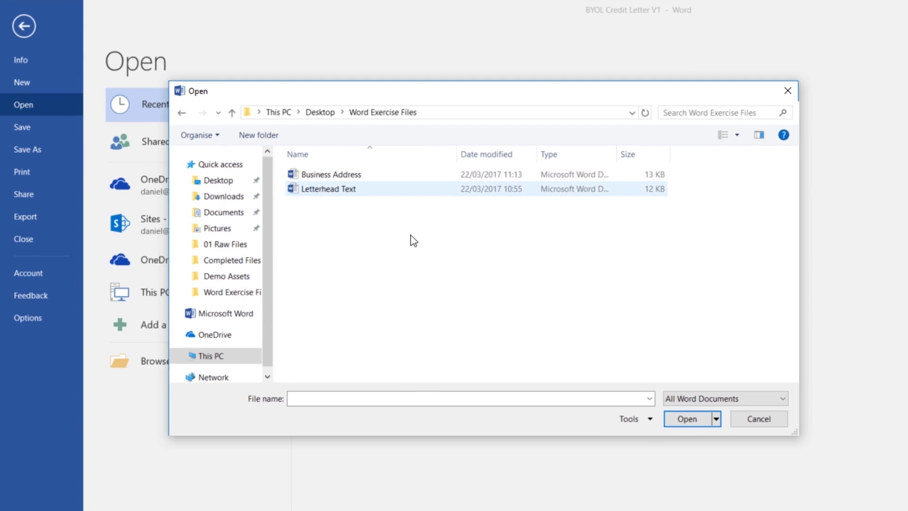
{"action": "key", "text": "Return"}
Select the whole letter text in the Letterhead Text document
{"action": "mouse_move", "coordinate": [630, 467]}
{"action": "left_mouse_down"}
{"action": "mouse_move", "coordinate": [510, 296]}
{"action": "mouse_move", "coordinate": [454, 167]}
{"action": "left_mouse_up"}
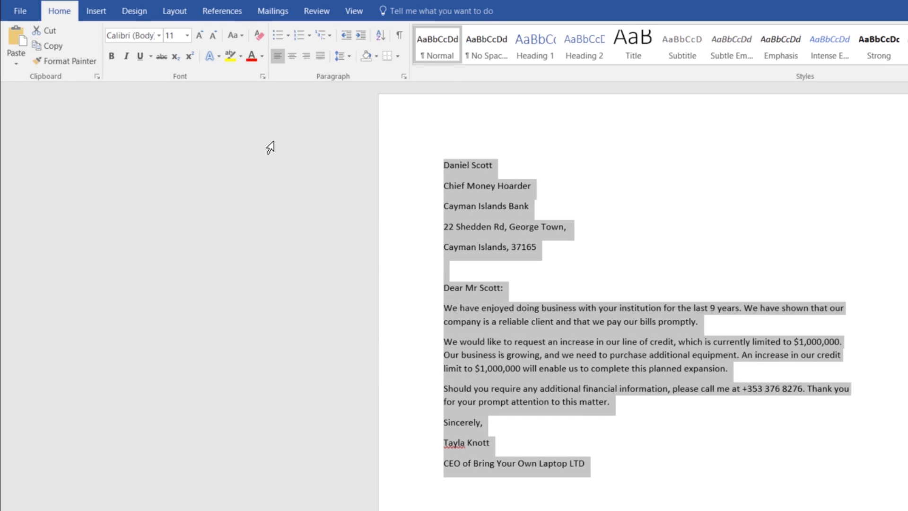
Copy the letter text and paste it into the blank BYOL Credit Letter V1 document
{"action": "left_click", "coordinate": [51, 47]}
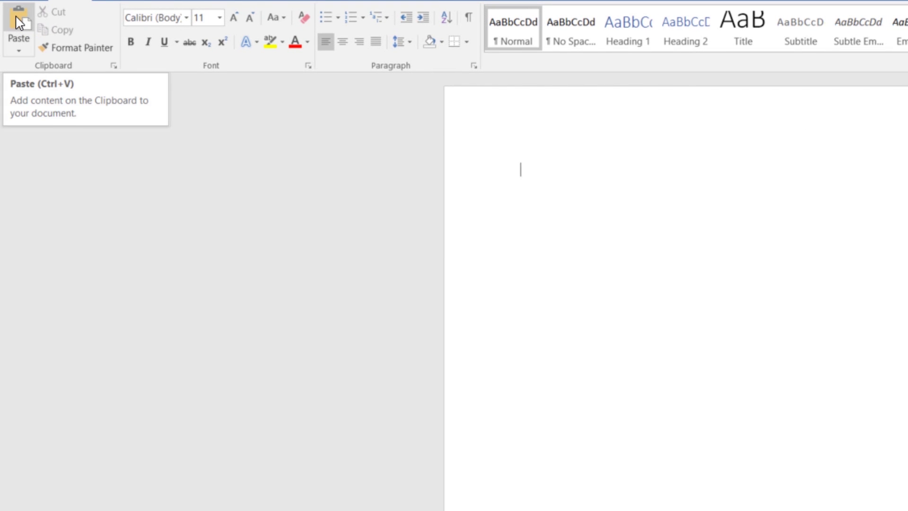
{"action": "left_click", "coordinate": [19, 21]}
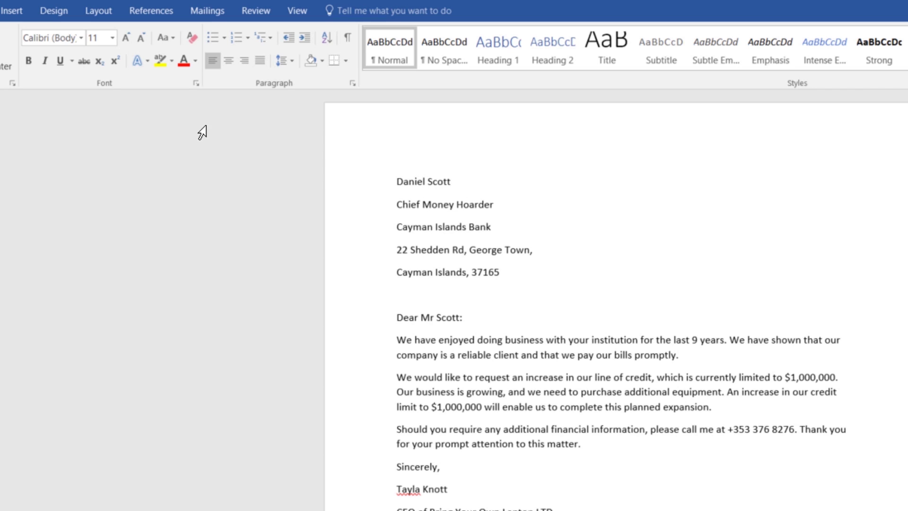
Try the Narrow margin preset, then return the letter to Normal margins
{"action": "left_click", "coordinate": [98, 10]}
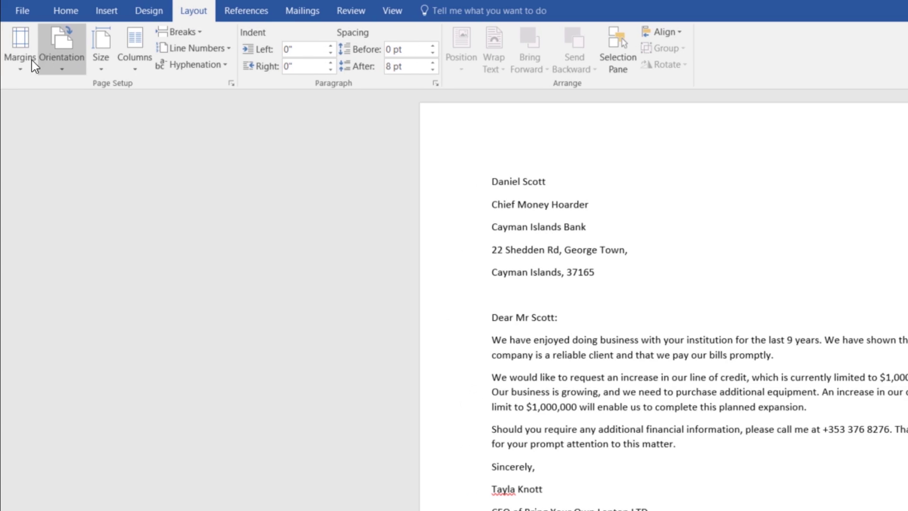
{"action": "left_click", "coordinate": [23, 63]}
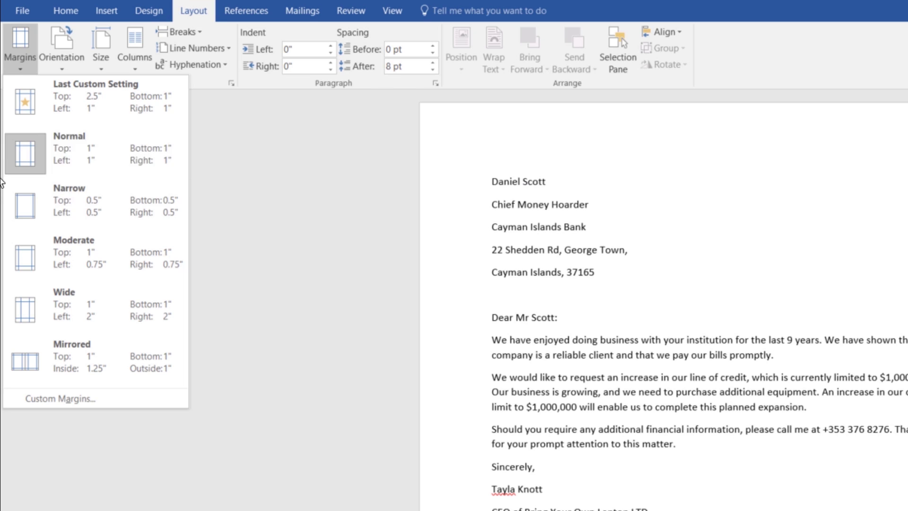
{"action": "left_click", "coordinate": [68, 199]}
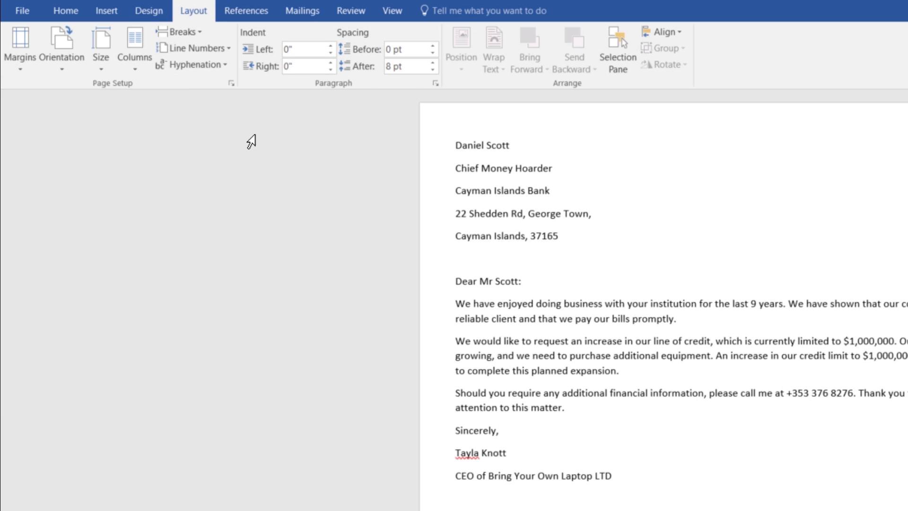
{"action": "left_click", "coordinate": [25, 64]}
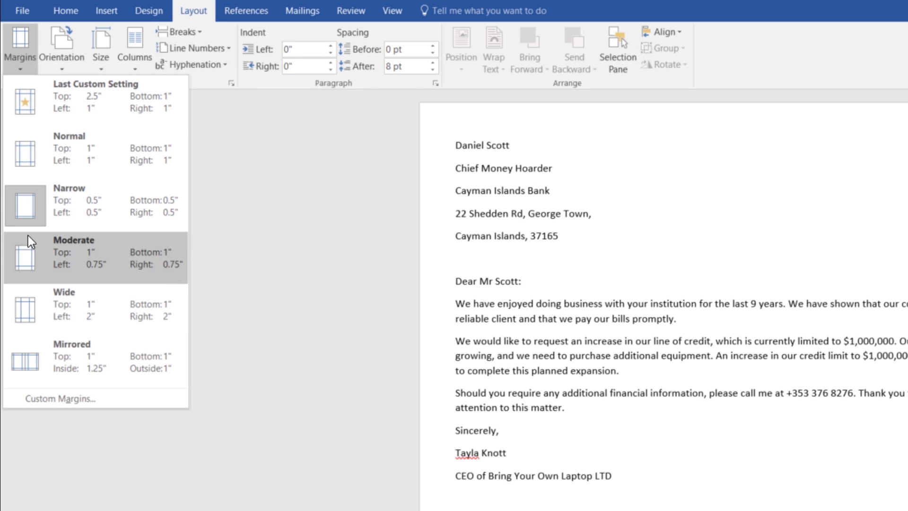
{"action": "left_click", "coordinate": [35, 130]}
{"action": "left_click", "coordinate": [26, 67]}
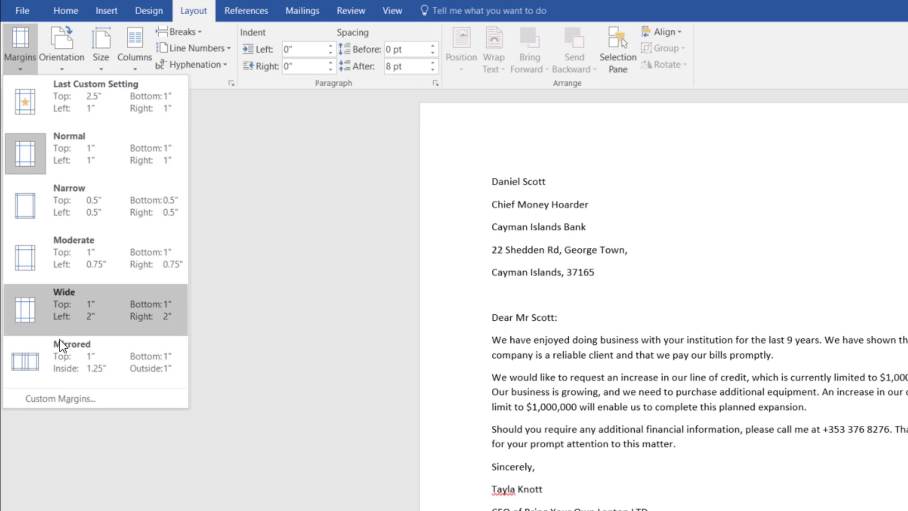
Set a custom 2.5-inch top margin, keeping 1-inch bottom, left and right margins
{"action": "left_click", "coordinate": [61, 398]}
{"action": "type", "text": "2.5"}
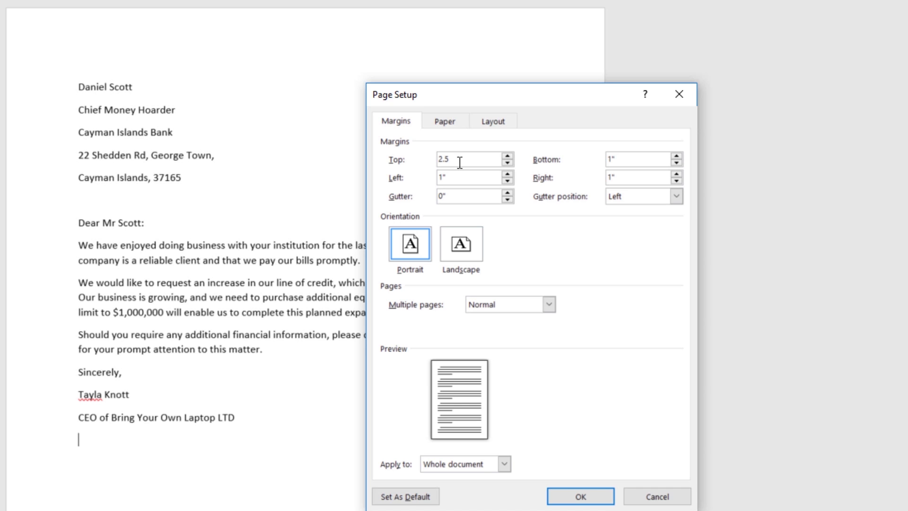
{"action": "key", "text": "Tab"}
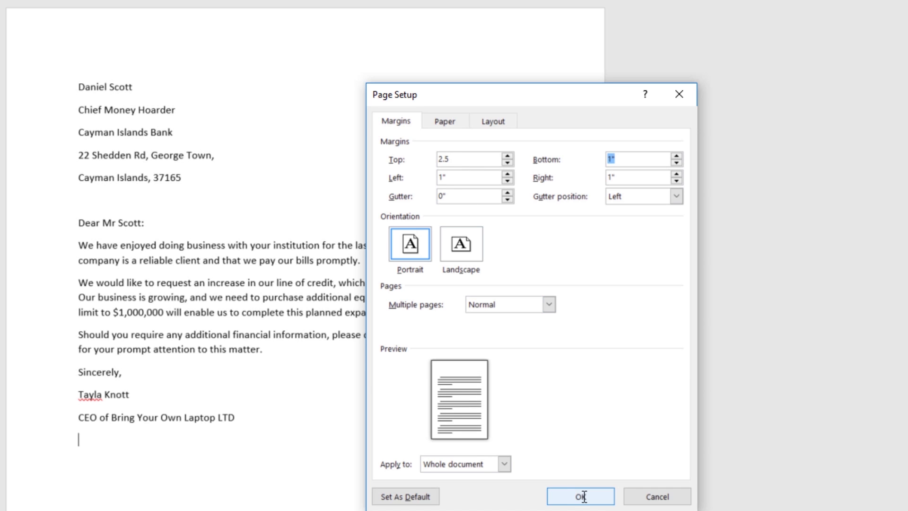
{"action": "left_click", "coordinate": [577, 496]}
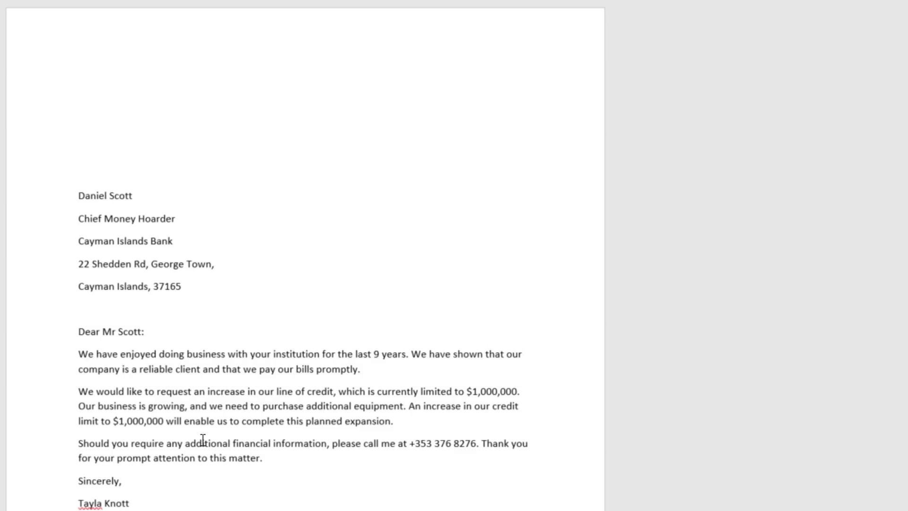
{"action": "left_click_drag", "start_coordinate": [78, 331], "coordinate": [148, 332]}
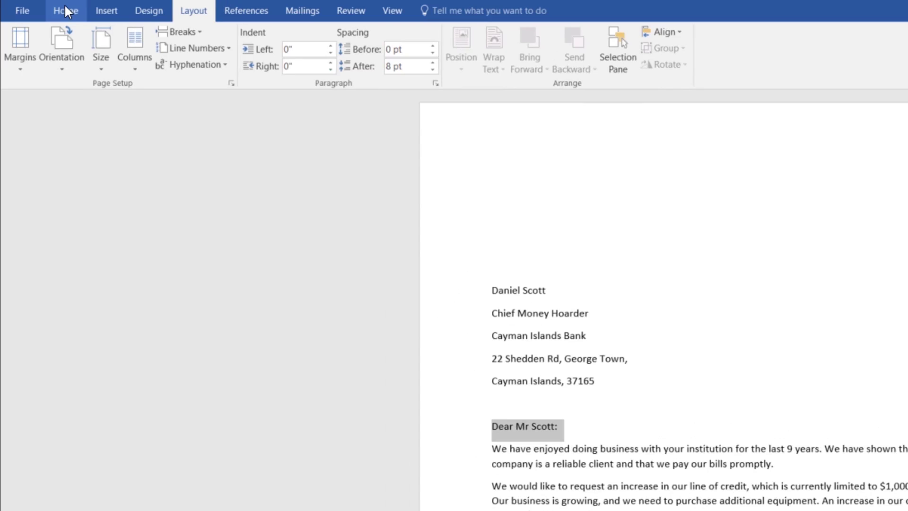
{"action": "left_click", "coordinate": [58, 10]}
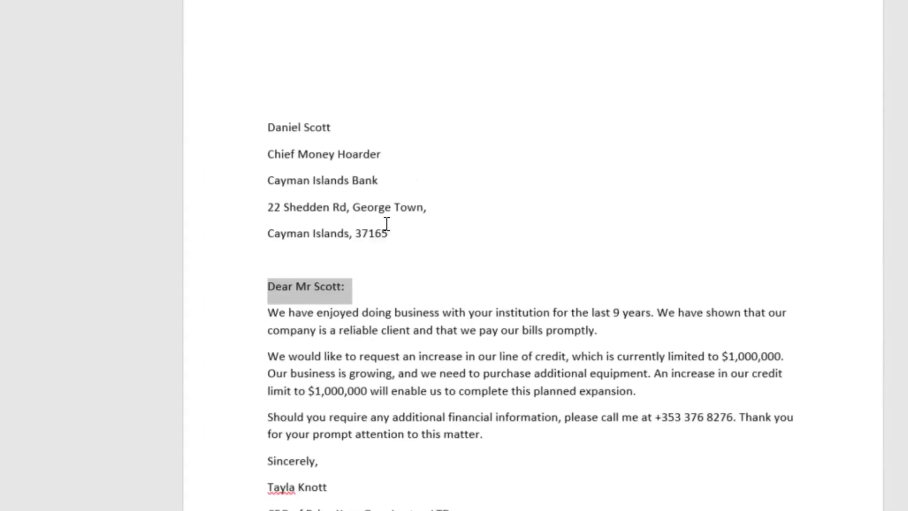
{"action": "left_click", "coordinate": [293, 162]}
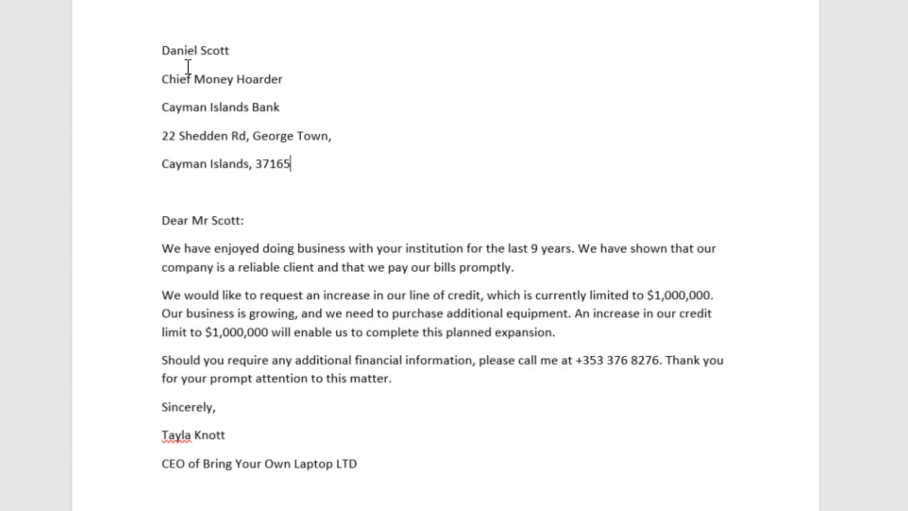
{"action": "left_click_drag", "start_coordinate": [294, 163], "coordinate": [163, 51]}
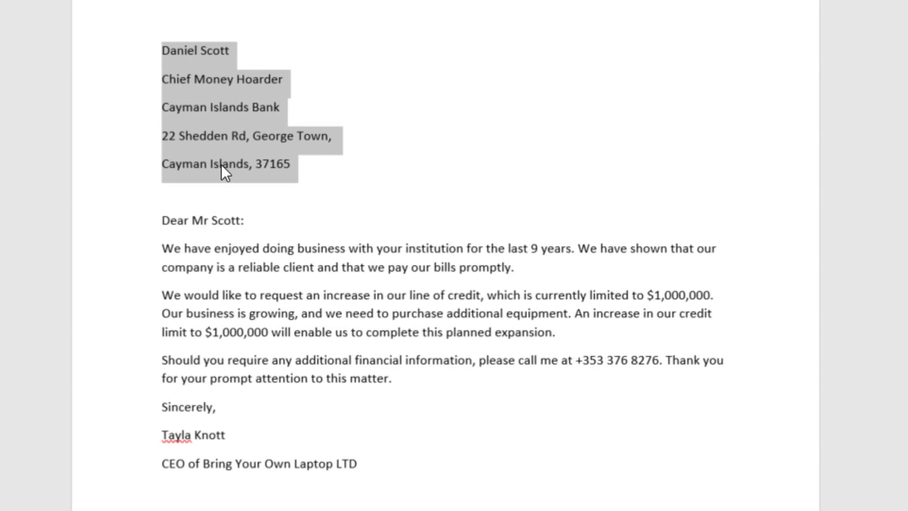
{"action": "left_click", "coordinate": [291, 163]}
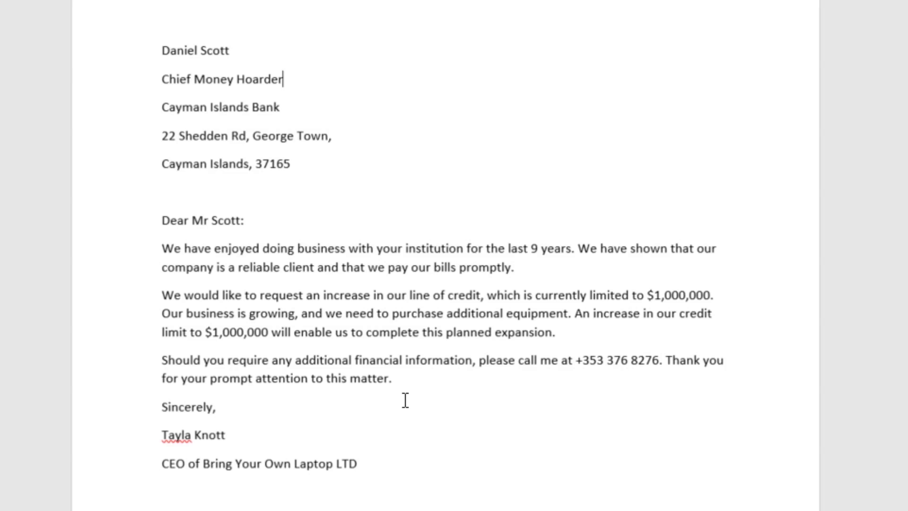
{"action": "triple_click", "coordinate": [250, 249]}
{"action": "left_click", "coordinate": [345, 264]}
{"action": "left_click", "coordinate": [319, 163]}
{"action": "left_click_drag", "start_coordinate": [294, 159], "coordinate": [170, 71]}
{"action": "key", "text": "shift+Up"}
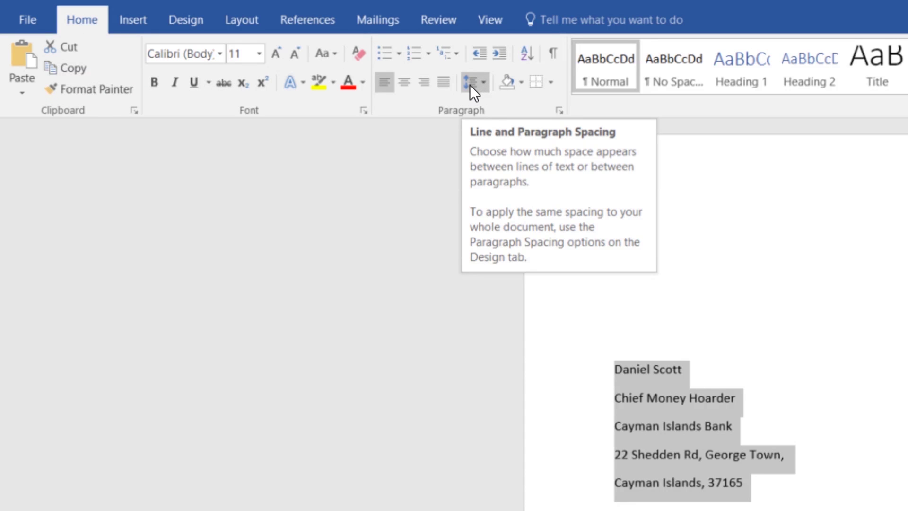
{"action": "left_click", "coordinate": [489, 85]}
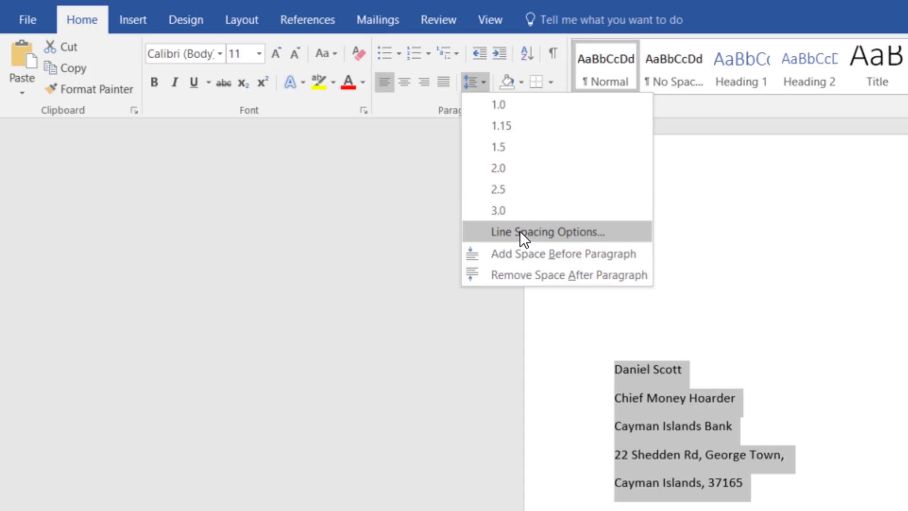
{"action": "left_click", "coordinate": [504, 233]}
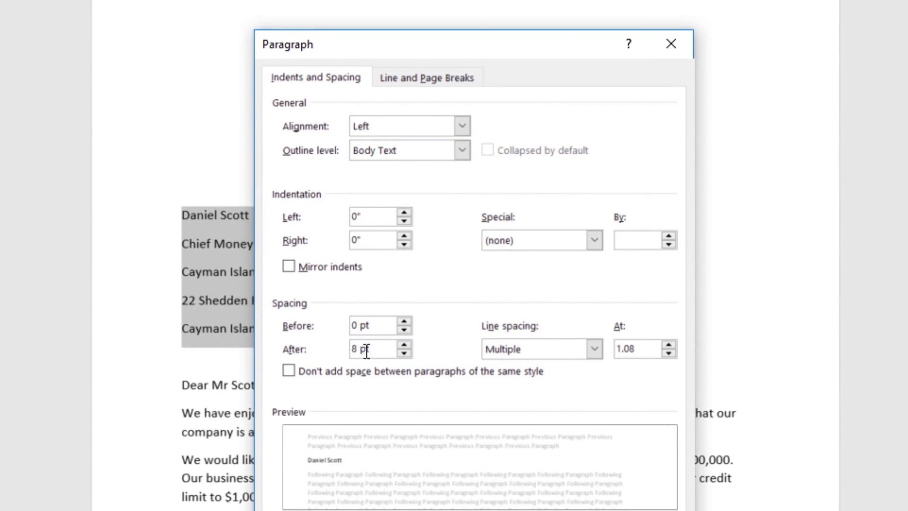
{"action": "left_click", "coordinate": [355, 348]}
{"action": "left_click_drag", "start_coordinate": [375, 345], "coordinate": [306, 347]}
{"action": "type", "text": "0"}
{"action": "key", "text": "Return"}
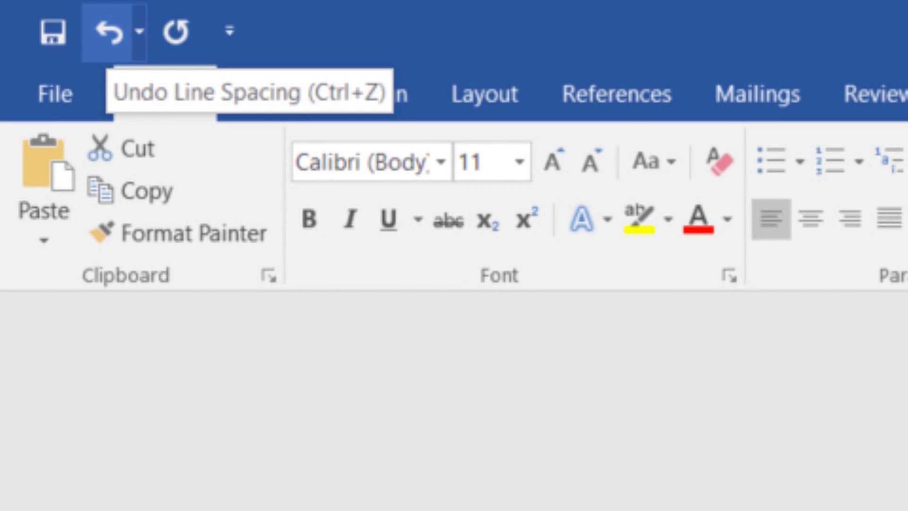
Undo and redo the address spacing change a few times, then show the Line and Paragraph Spacing choices
{"action": "left_click", "coordinate": [111, 32]}
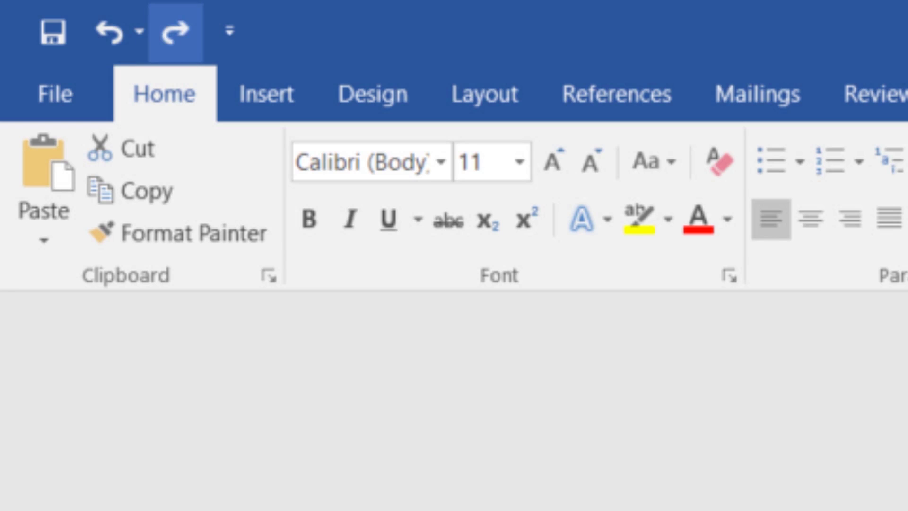
{"action": "left_click", "coordinate": [175, 31]}
{"action": "left_click", "coordinate": [109, 33]}
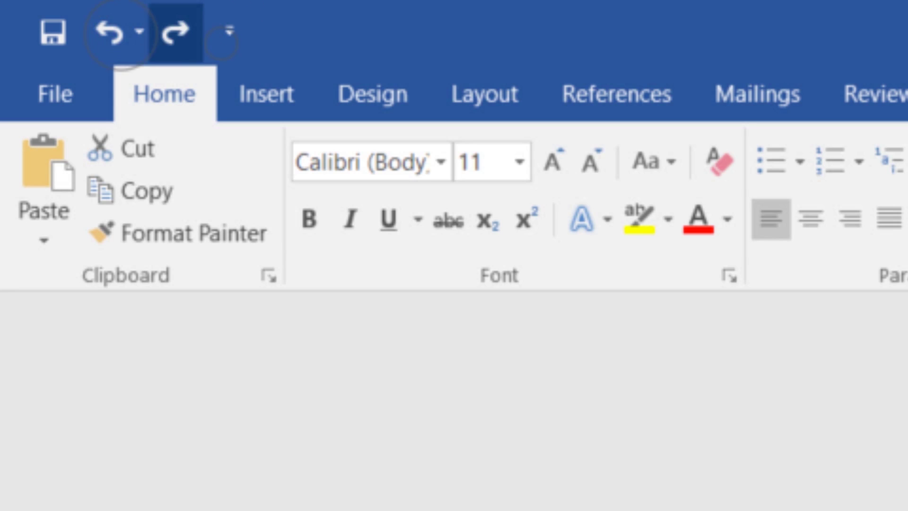
{"action": "left_click", "coordinate": [174, 30]}
{"action": "left_click", "coordinate": [110, 32]}
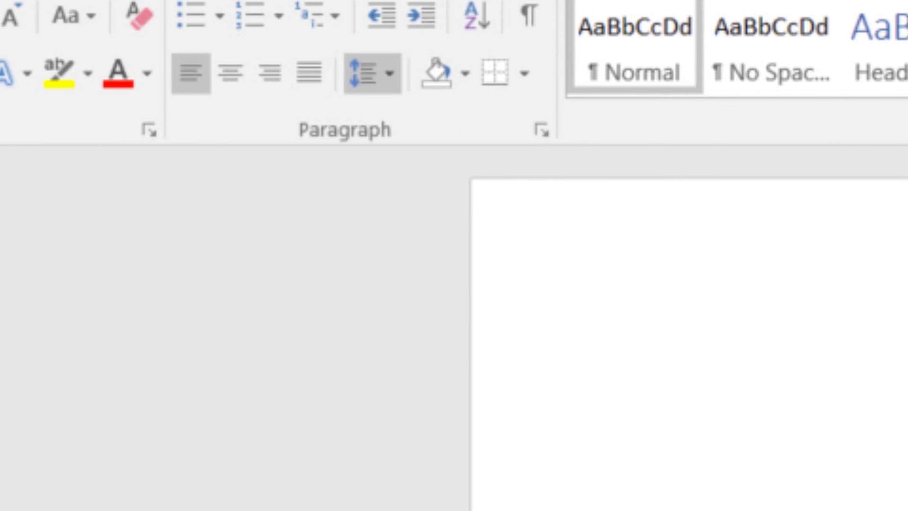
{"action": "left_click", "coordinate": [372, 73]}
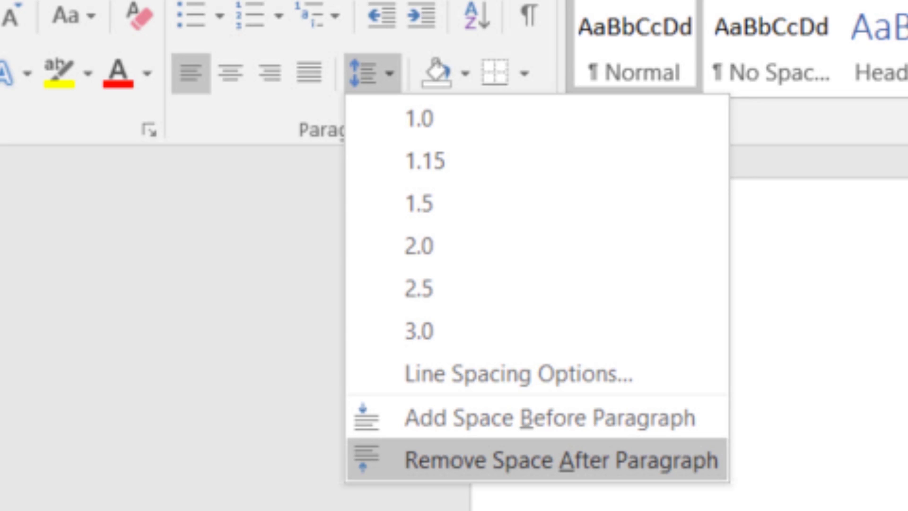
Insert two blank lines after the last address line 37165, before the greeting
{"action": "left_click", "coordinate": [560, 461]}
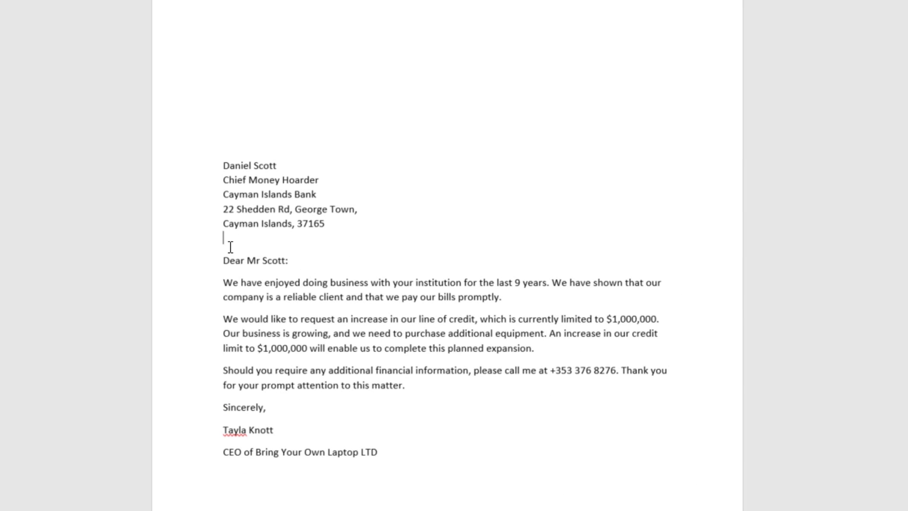
{"action": "key", "text": "Left"}
{"action": "key", "text": "Return"}
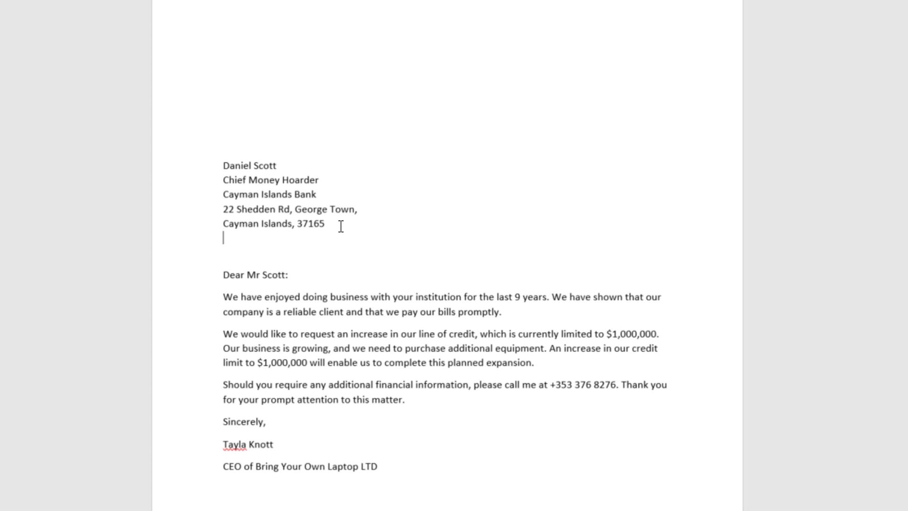
{"action": "key", "text": "Return"}
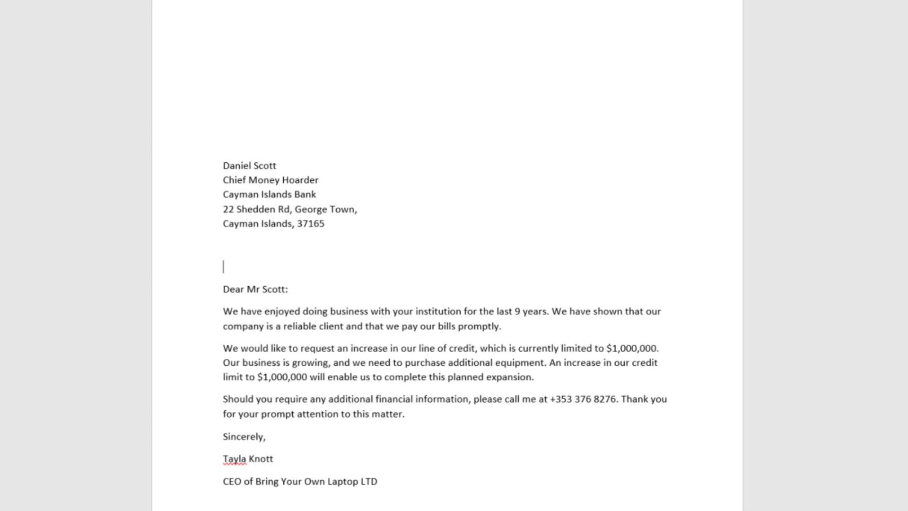
Delete the blank lines so Dear Mr Scott: sits under the address, and select the last address line
{"action": "key", "text": "BackSpace"}
{"action": "key", "text": "BackSpace"}
{"action": "key", "text": "BackSpace"}
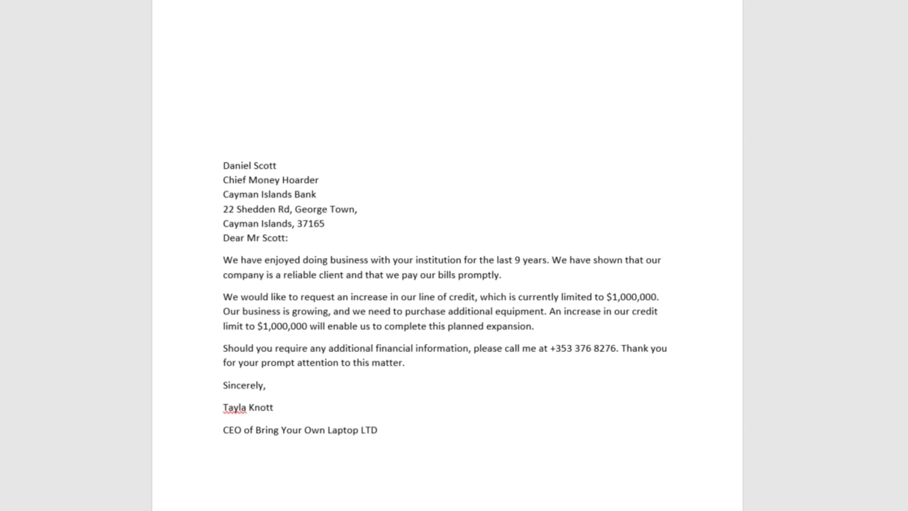
{"action": "key", "text": "Home"}
{"action": "key", "text": "shift+End"}
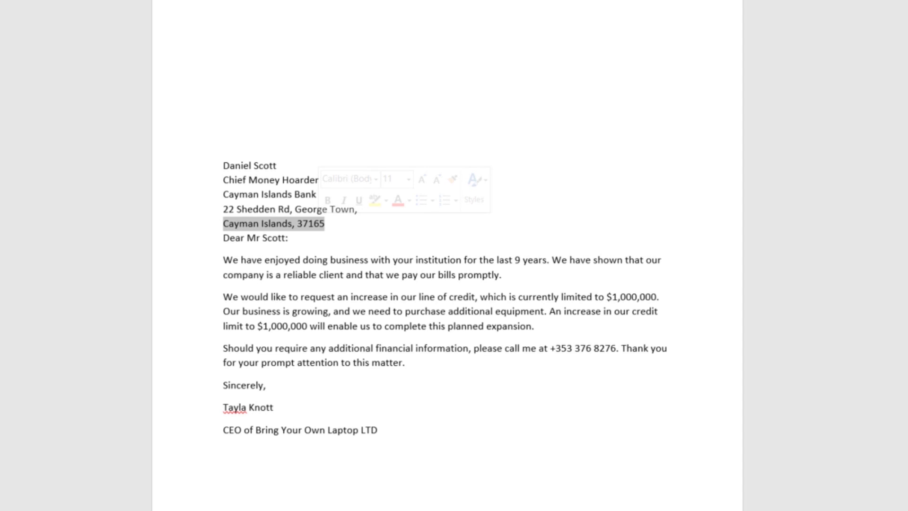
Set 20 pt Spacing After on the last address line to separate it from the greeting
{"action": "left_click", "coordinate": [271, 223]}
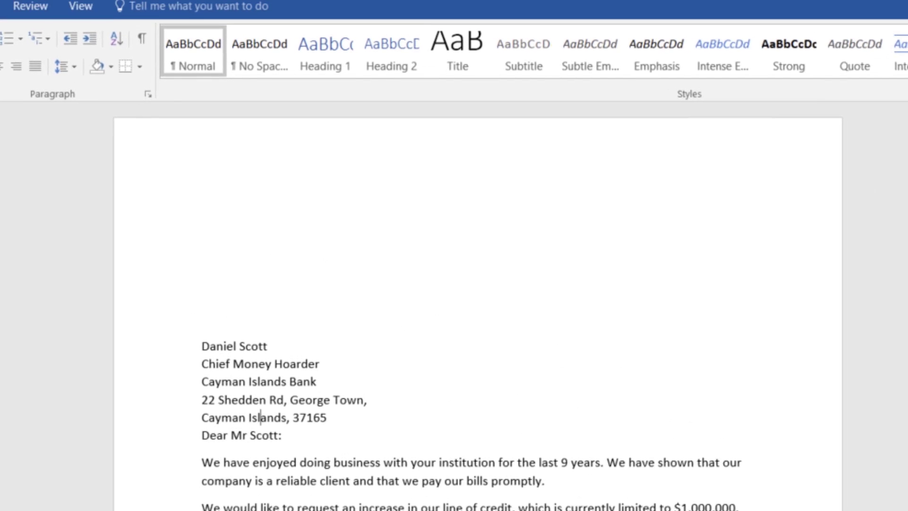
{"action": "left_click", "coordinate": [61, 81]}
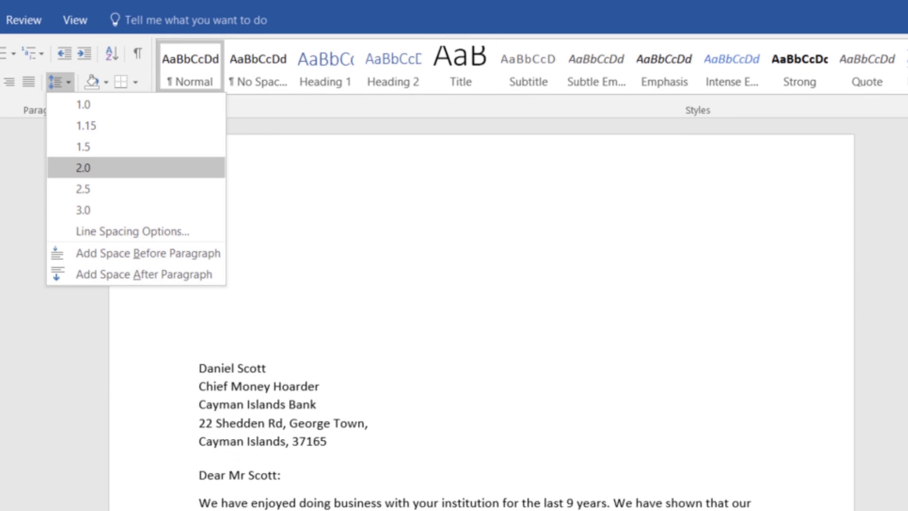
{"action": "left_click", "coordinate": [132, 229]}
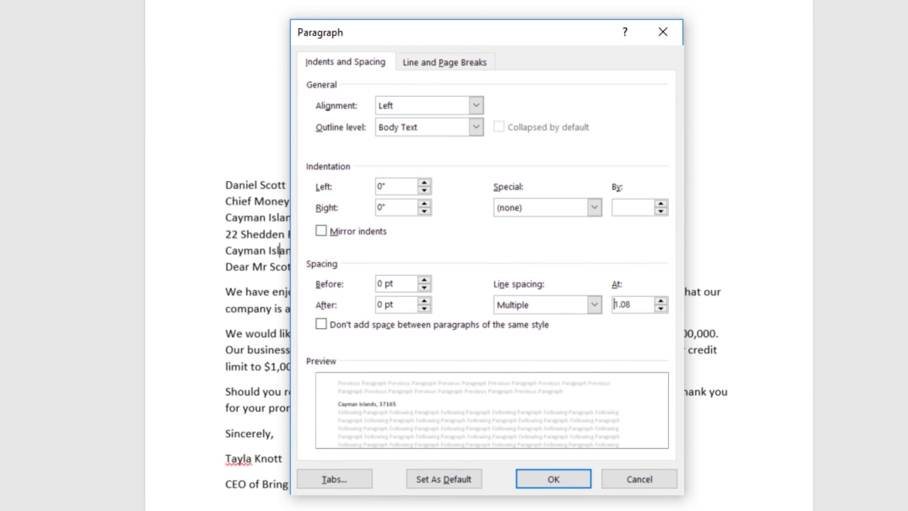
{"action": "key", "text": "alt+f"}
{"action": "type", "text": "20"}
{"action": "key", "text": "Return"}
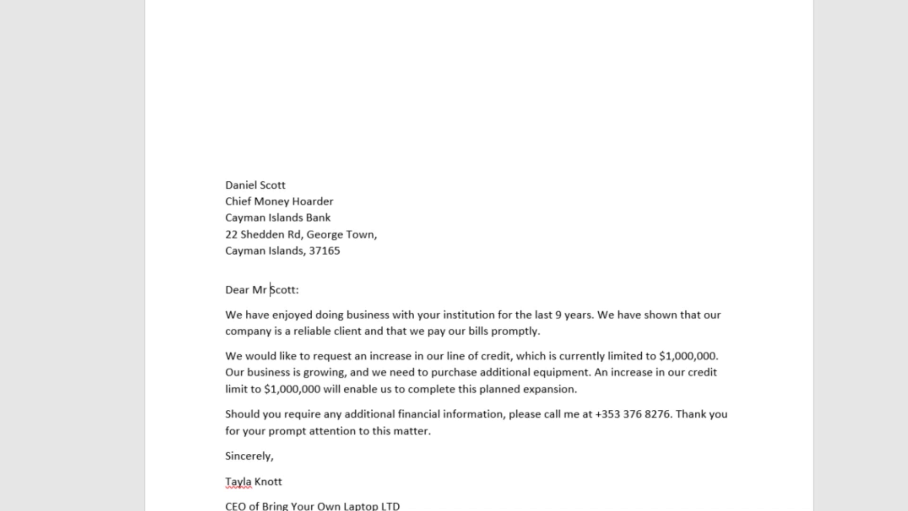
{"action": "mouse_move", "coordinate": [226, 290]}
{"action": "left_mouse_down"}
{"action": "mouse_move", "coordinate": [503, 413]}
{"action": "mouse_move", "coordinate": [235, 456]}
{"action": "mouse_move", "coordinate": [275, 456]}
{"action": "left_mouse_up"}
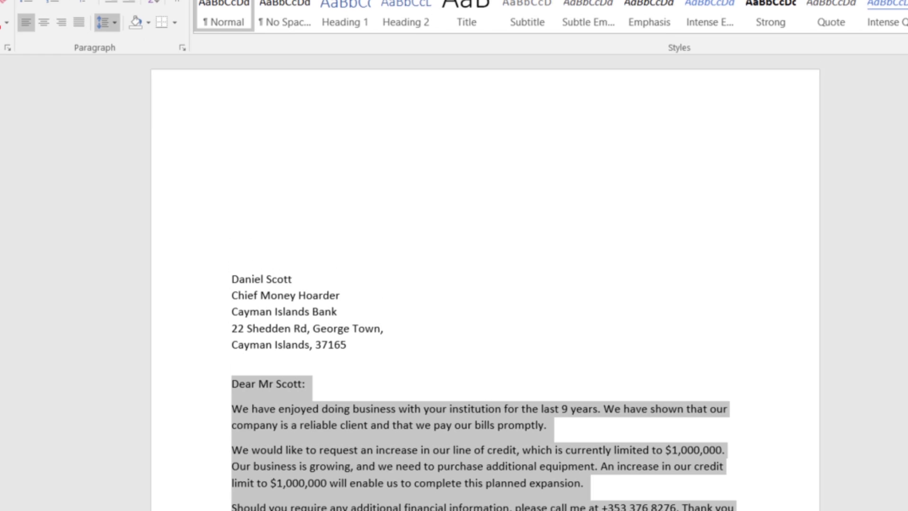
{"action": "left_click", "coordinate": [108, 42]}
{"action": "left_click", "coordinate": [172, 175]}
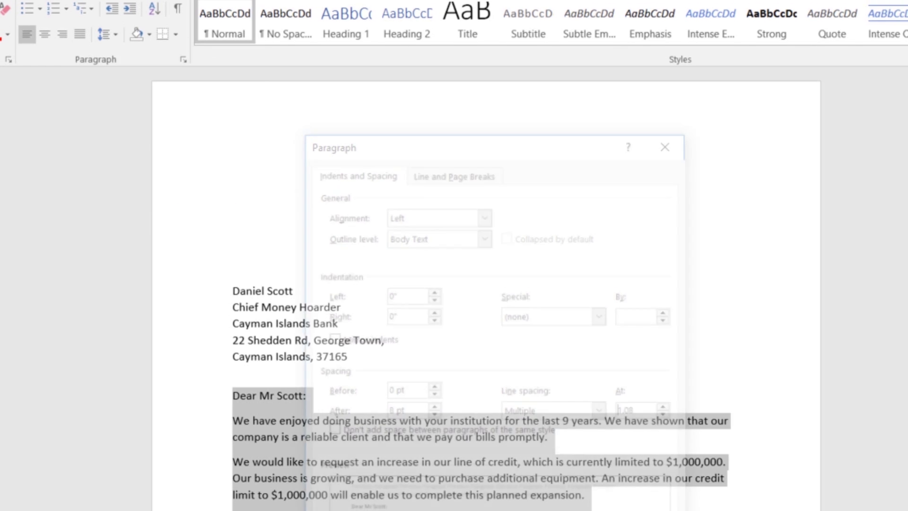
{"action": "left_click_drag", "start_coordinate": [394, 305], "coordinate": [377, 304]}
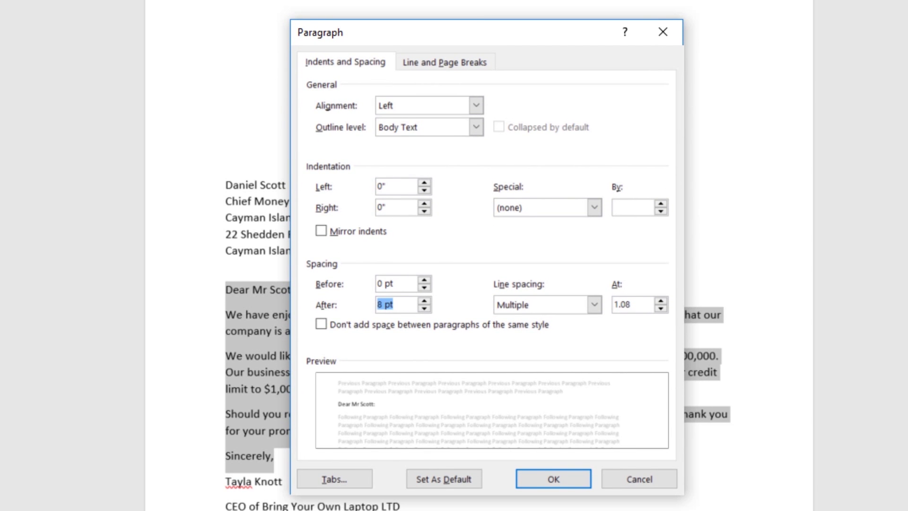
{"action": "type", "text": "12"}
{"action": "left_click", "coordinate": [563, 481]}
{"action": "left_click", "coordinate": [502, 447]}
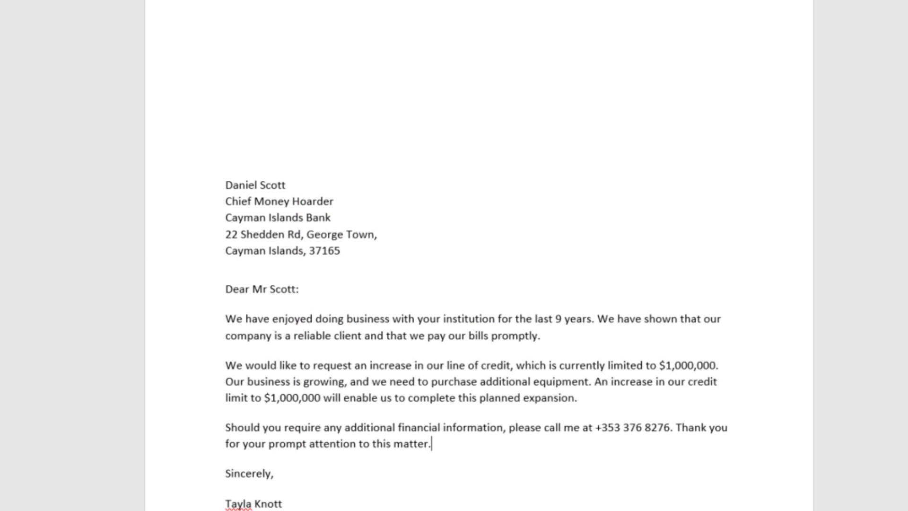
Replace the 12 pt Spacing After on the Sincerely, line with 5 pt for the signature gap
{"action": "triple_click", "coordinate": [240, 473]}
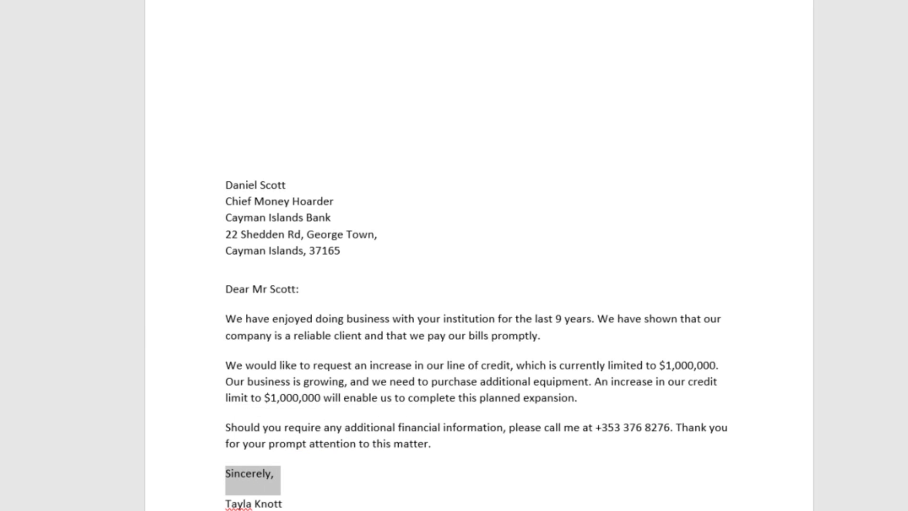
{"action": "left_click", "coordinate": [247, 471]}
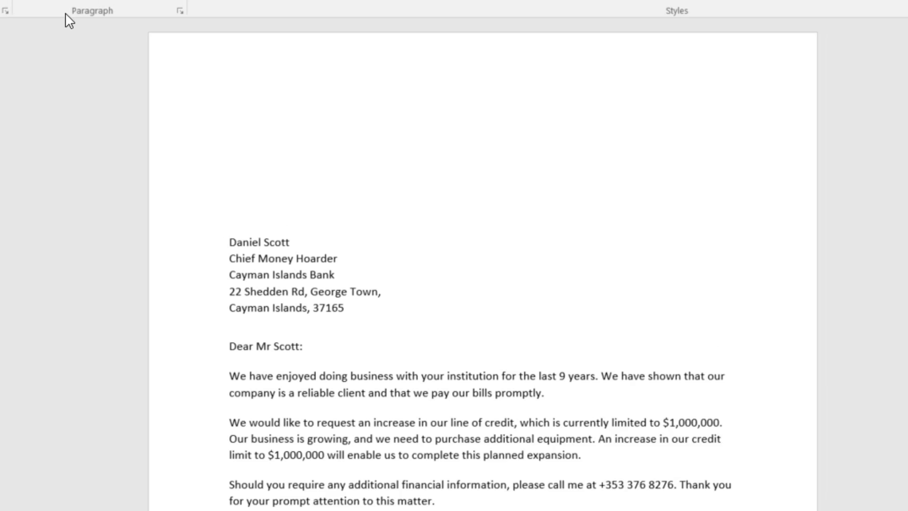
{"action": "left_click", "coordinate": [115, 43]}
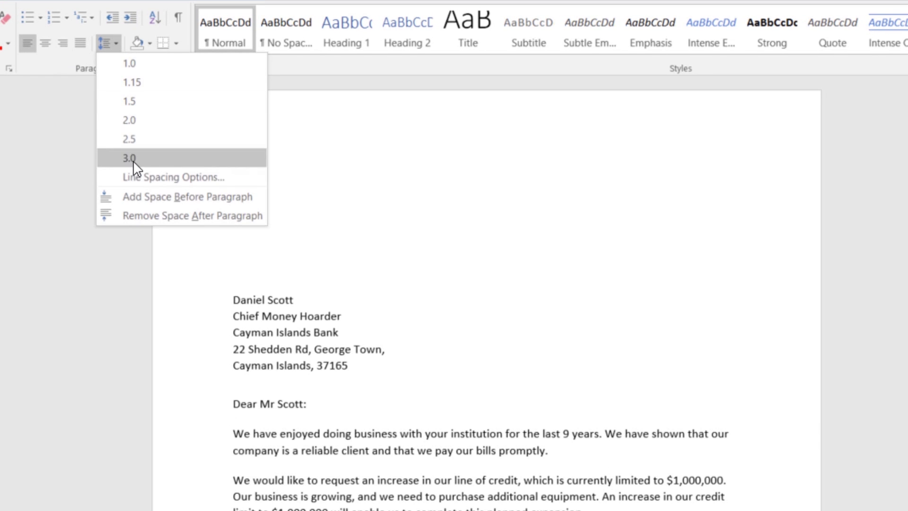
{"action": "left_click", "coordinate": [134, 178]}
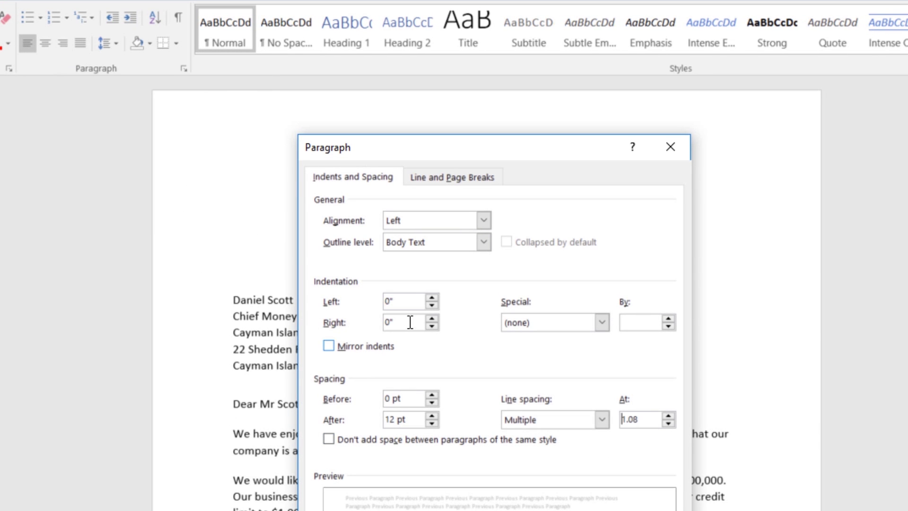
{"action": "left_click_drag", "start_coordinate": [408, 419], "coordinate": [342, 428]}
{"action": "type", "text": "0"}
{"action": "type", "text": " pt"}
{"action": "key", "text": "Return"}
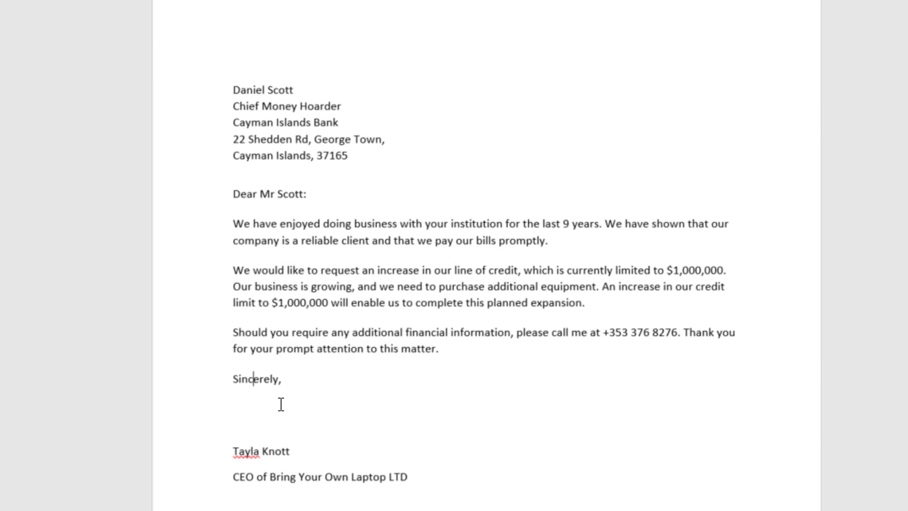
{"action": "left_click", "coordinate": [271, 480]}
Remove the space after the signer's name and CEO title lines so they sit together
{"action": "left_click_drag", "start_coordinate": [234, 452], "coordinate": [285, 458]}
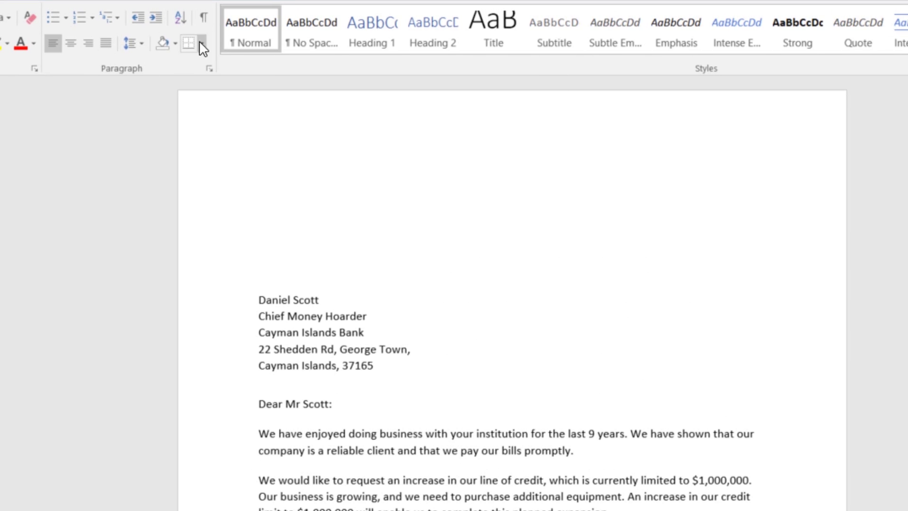
{"action": "left_click", "coordinate": [138, 44]}
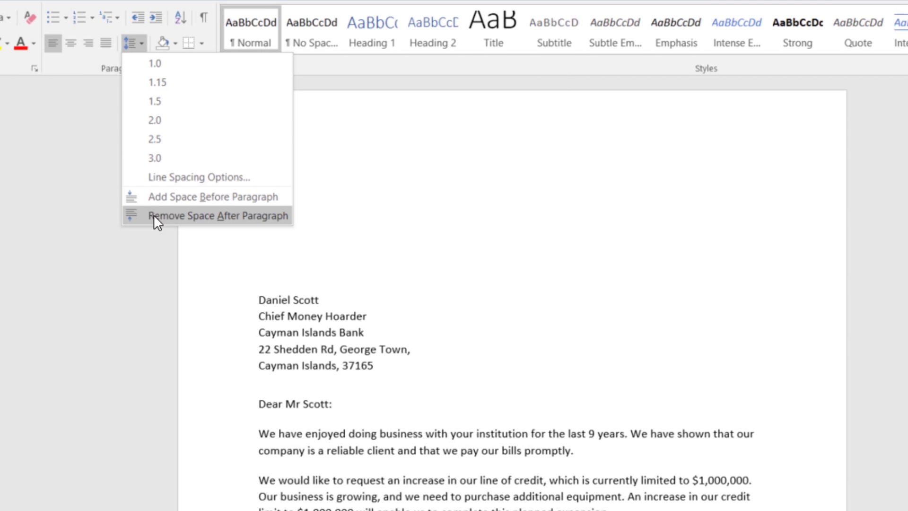
{"action": "left_click", "coordinate": [179, 213]}
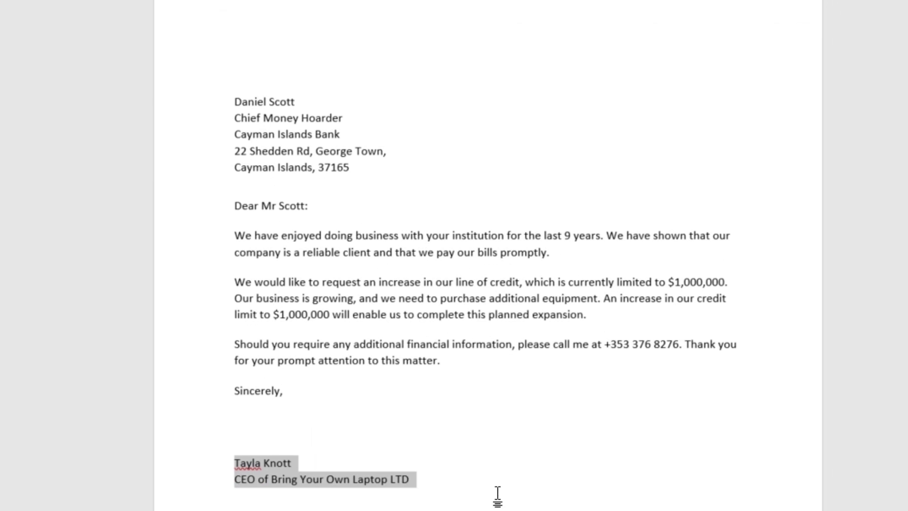
{"action": "left_click", "coordinate": [498, 494]}
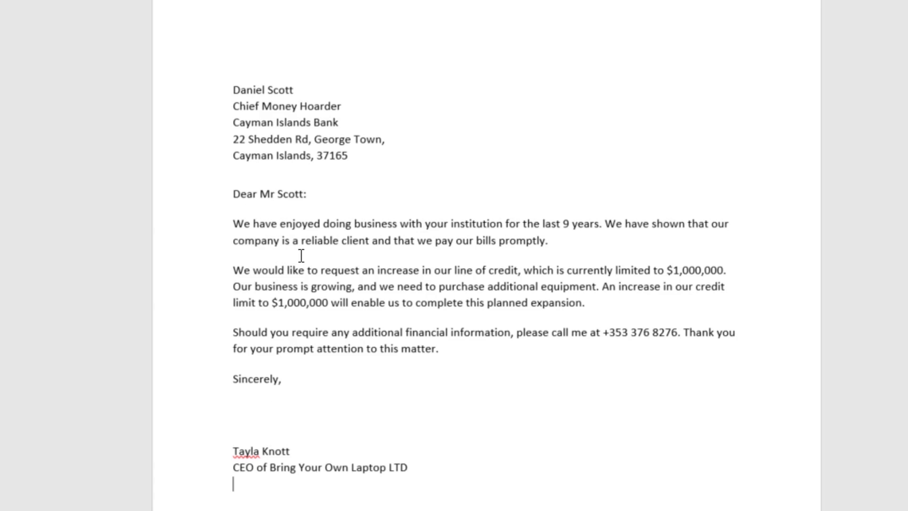
{"action": "triple_click", "coordinate": [351, 290]}
{"action": "left_click", "coordinate": [447, 440]}
Select all three body paragraphs and set their line spacing to 1.0
{"action": "left_click_drag", "start_coordinate": [552, 242], "coordinate": [235, 225]}
{"action": "left_click", "coordinate": [358, 302]}
{"action": "left_click_drag", "start_coordinate": [444, 364], "coordinate": [271, 228]}
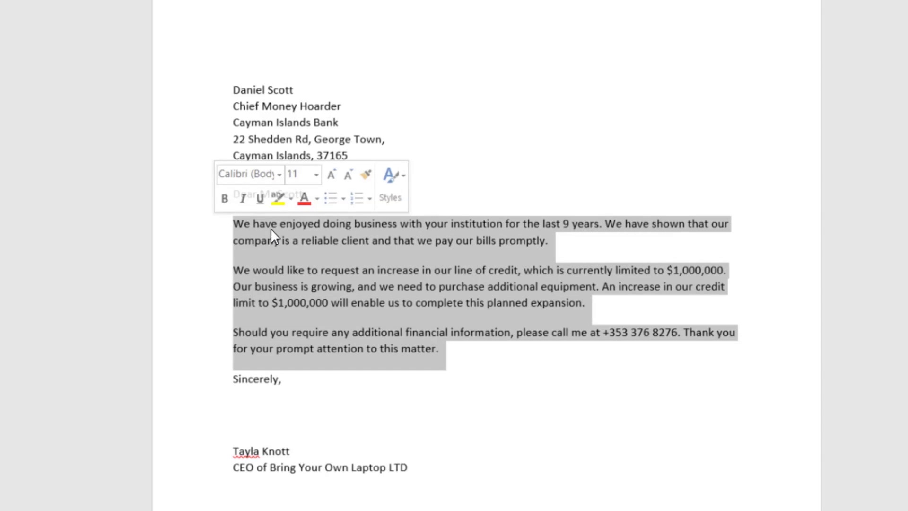
{"action": "left_click", "coordinate": [200, 32]}
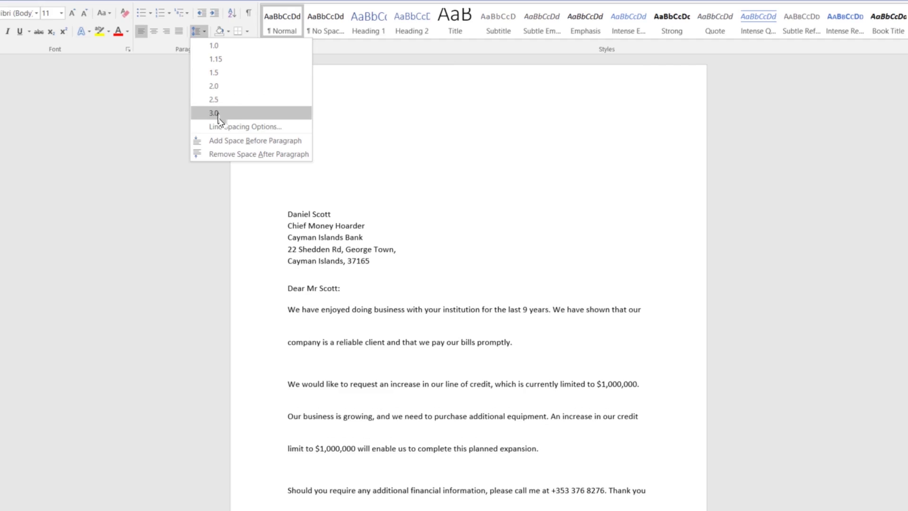
{"action": "left_click", "coordinate": [228, 47]}
{"action": "left_click", "coordinate": [430, 321]}
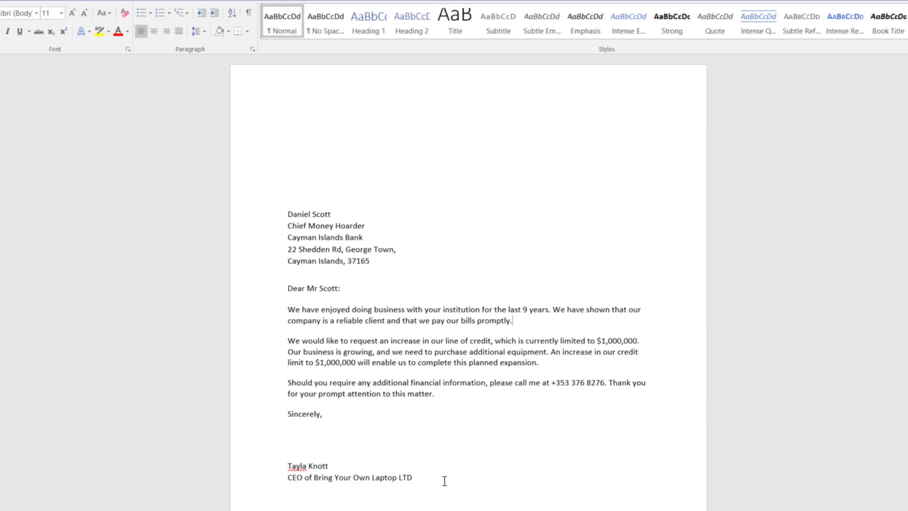
Select the entire letter, address through signature, and set the font size to 12 pt
{"action": "left_click_drag", "start_coordinate": [444, 481], "coordinate": [267, 218]}
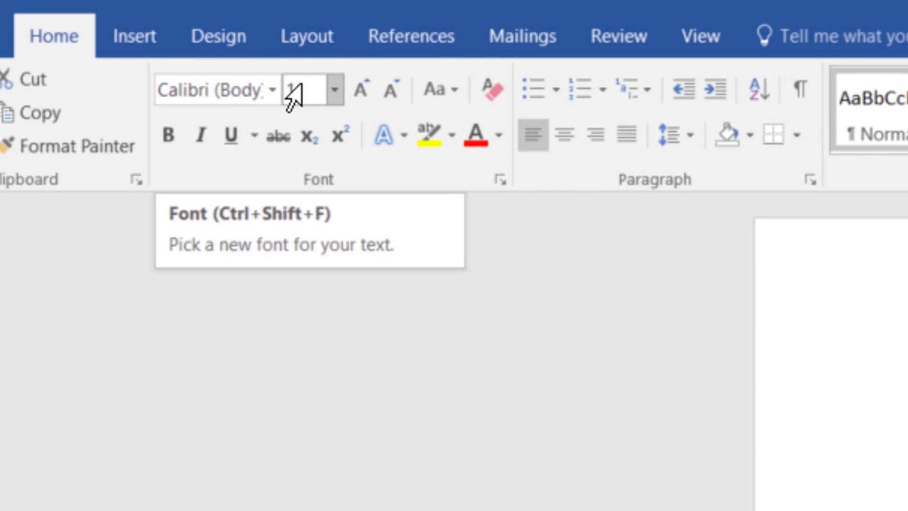
{"action": "left_click", "coordinate": [334, 90]}
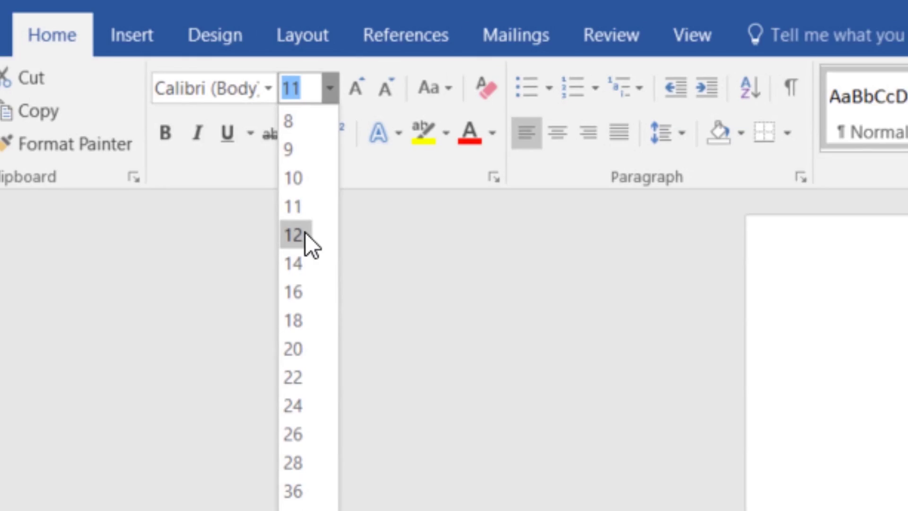
{"action": "left_click", "coordinate": [302, 237]}
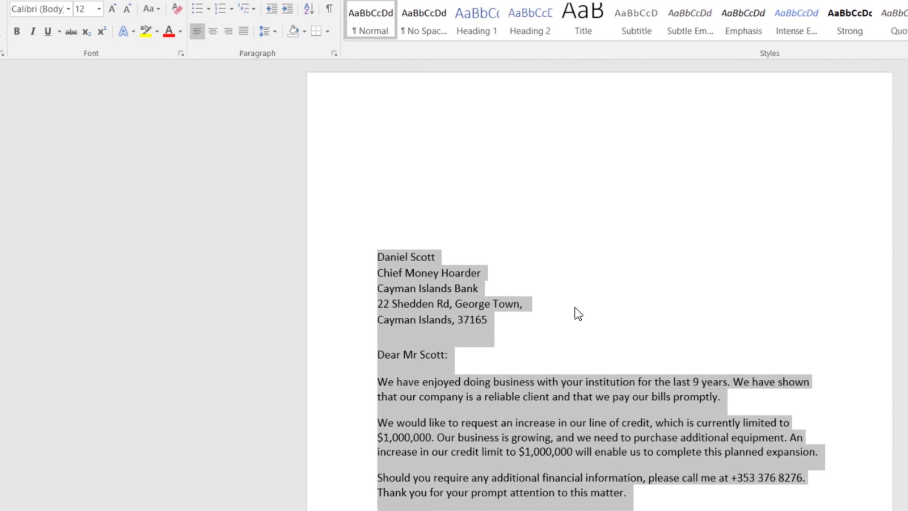
{"action": "left_click", "coordinate": [98, 9]}
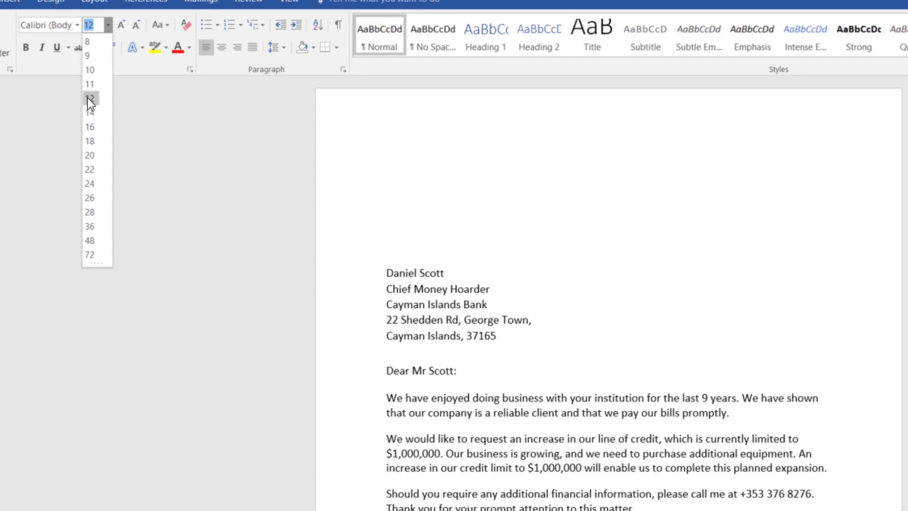
{"action": "left_click", "coordinate": [86, 98]}
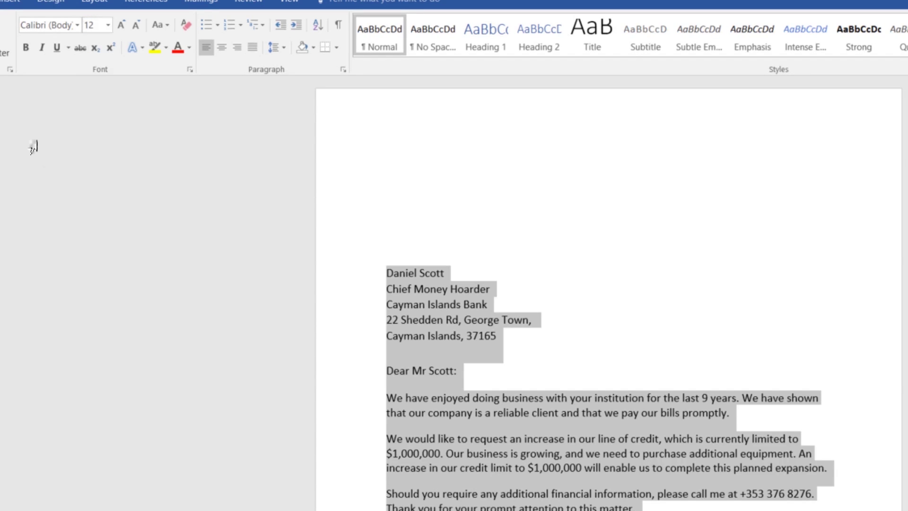
{"action": "left_click", "coordinate": [76, 25]}
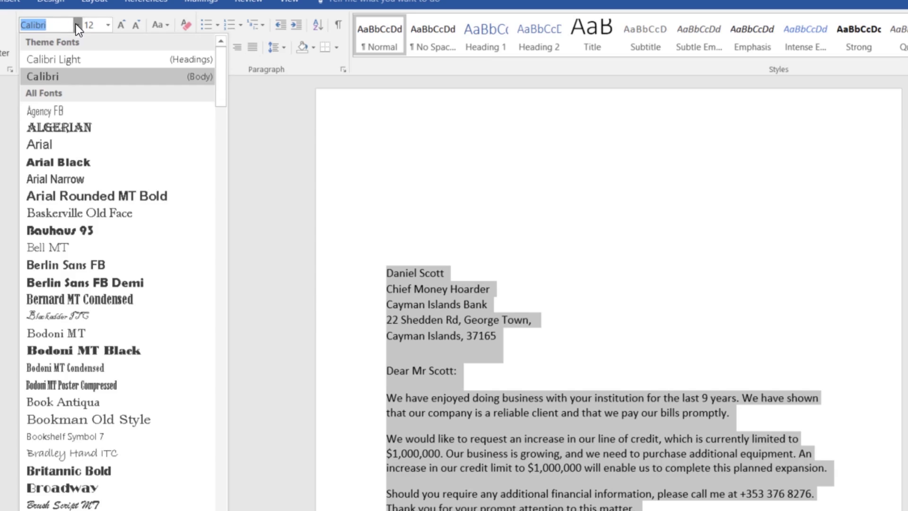